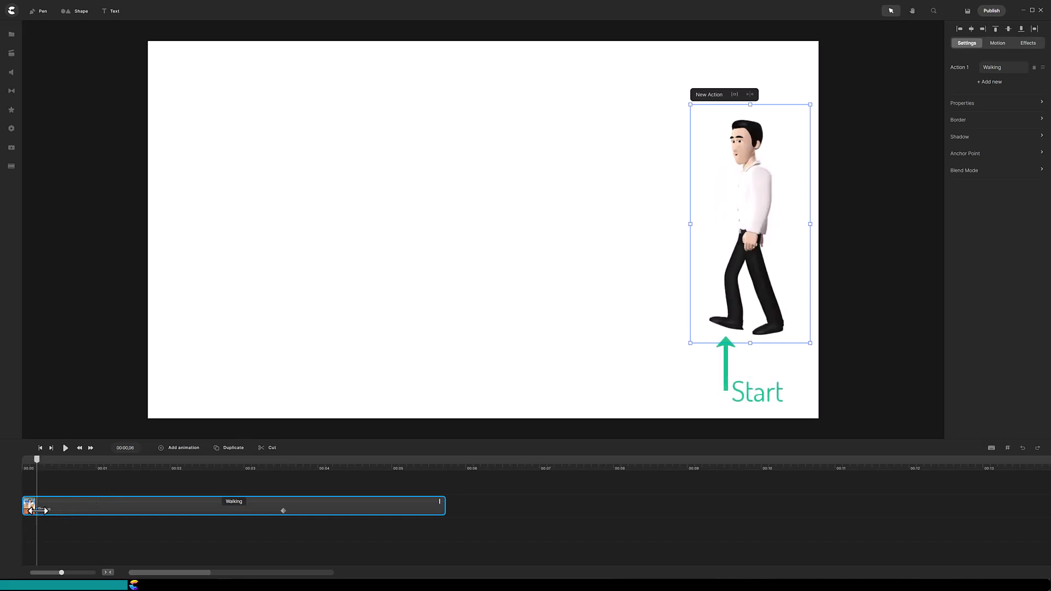
Step: Check the end of Bruce's walk at 03:16, then play the walk from the start
click(281, 511)
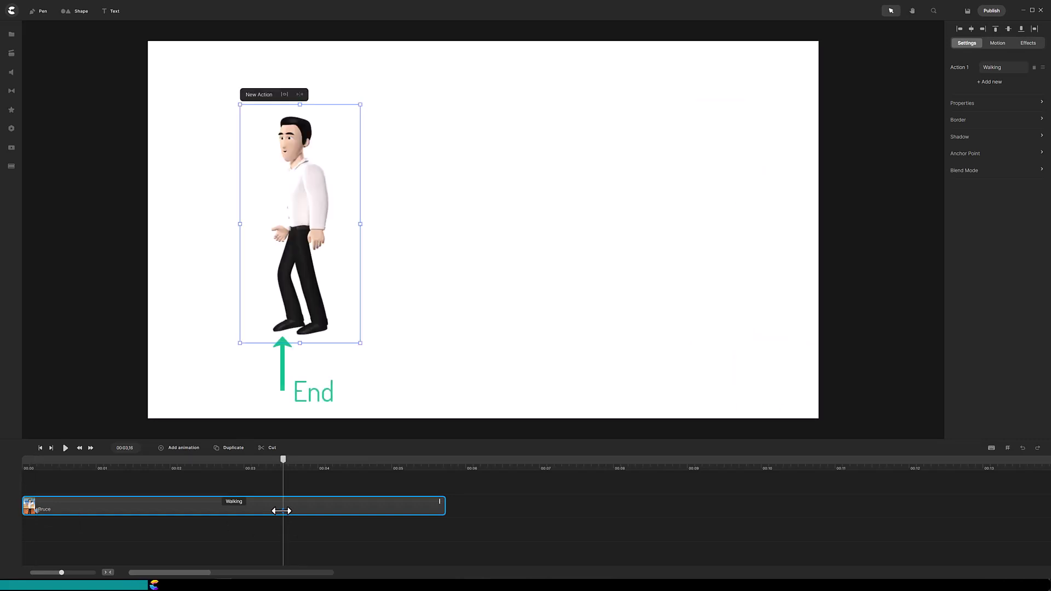
click(40, 448)
click(65, 448)
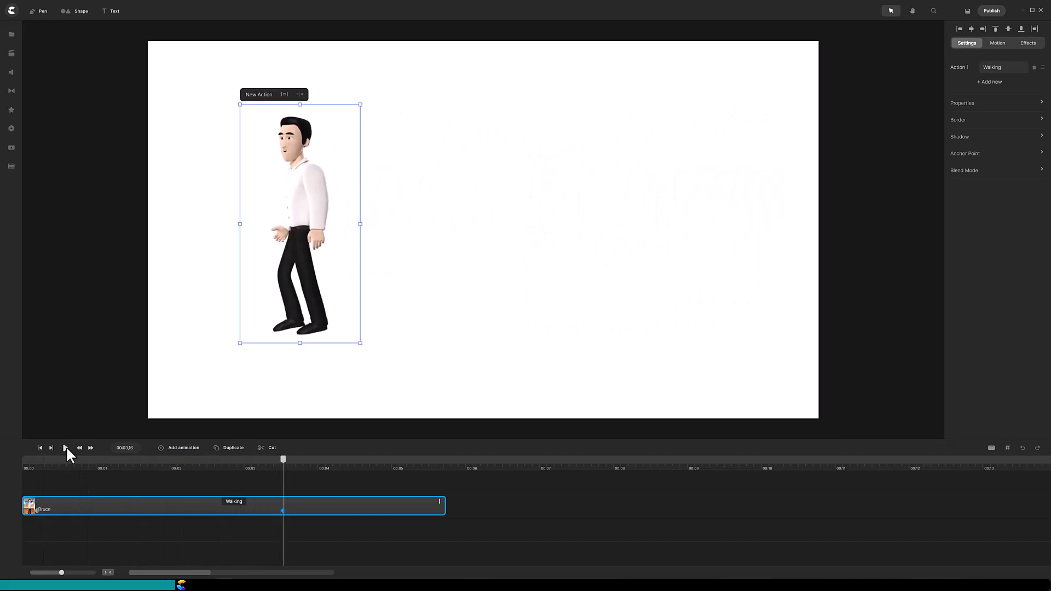
Step: Cut Bruce's walking clip at 01:27 and replay both resulting clips from the start
click(163, 467)
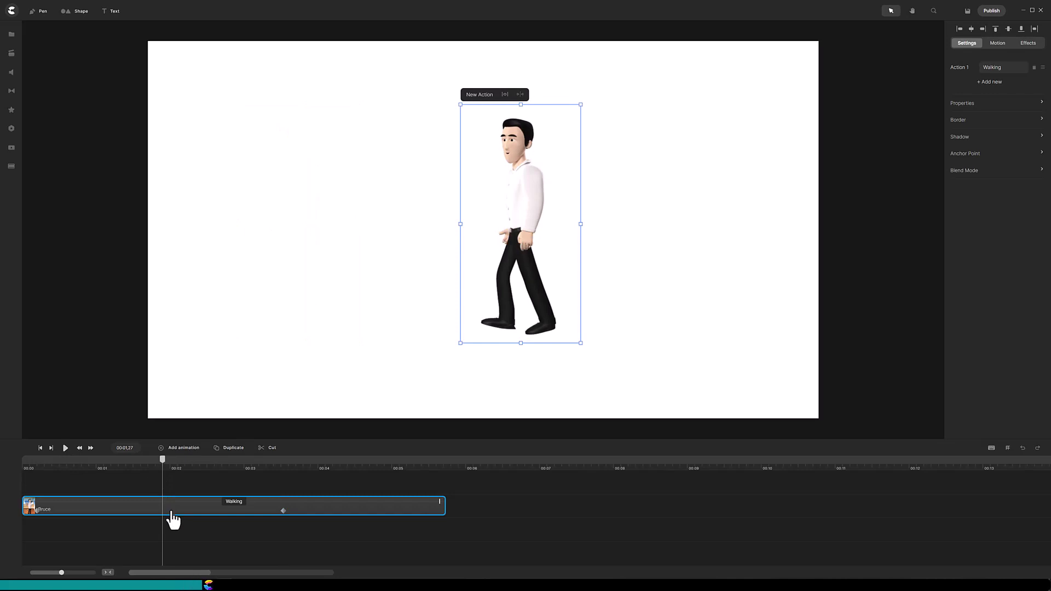
click(270, 449)
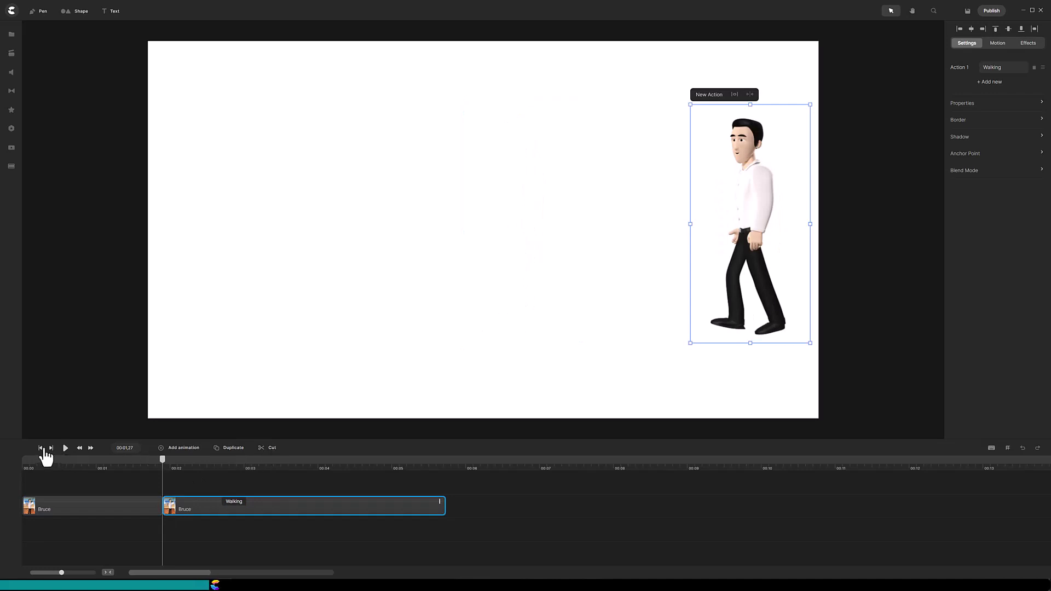
click(40, 449)
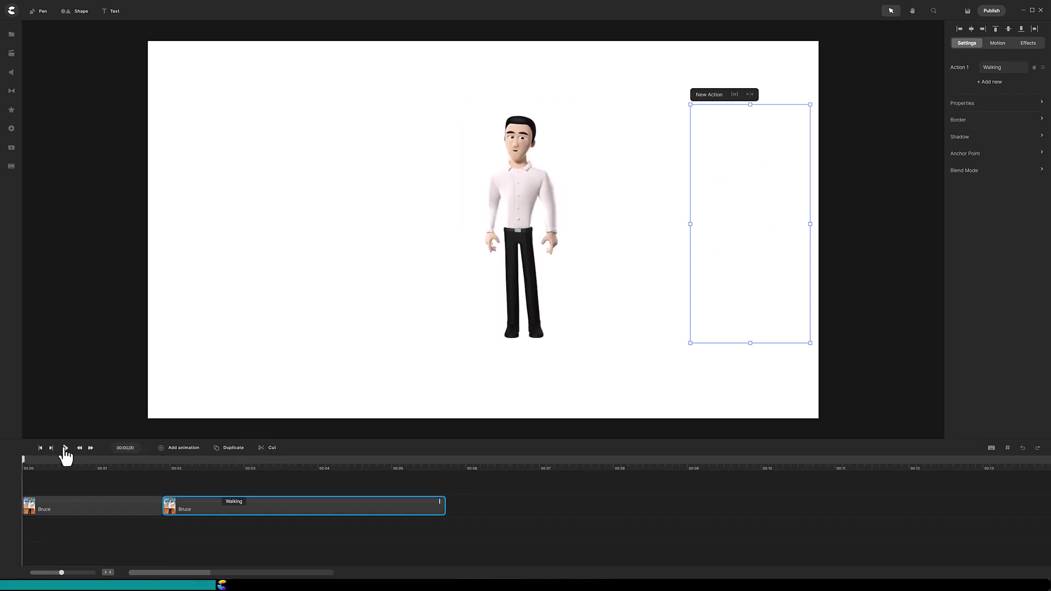
click(65, 449)
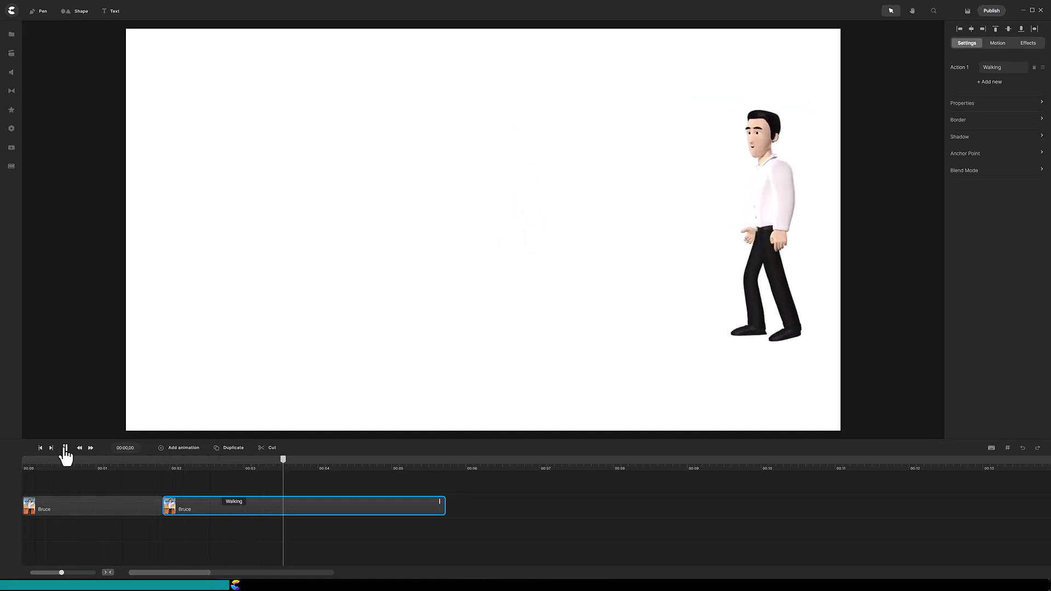
Step: Stop playback of the safari characters' Running Away scene
click(66, 449)
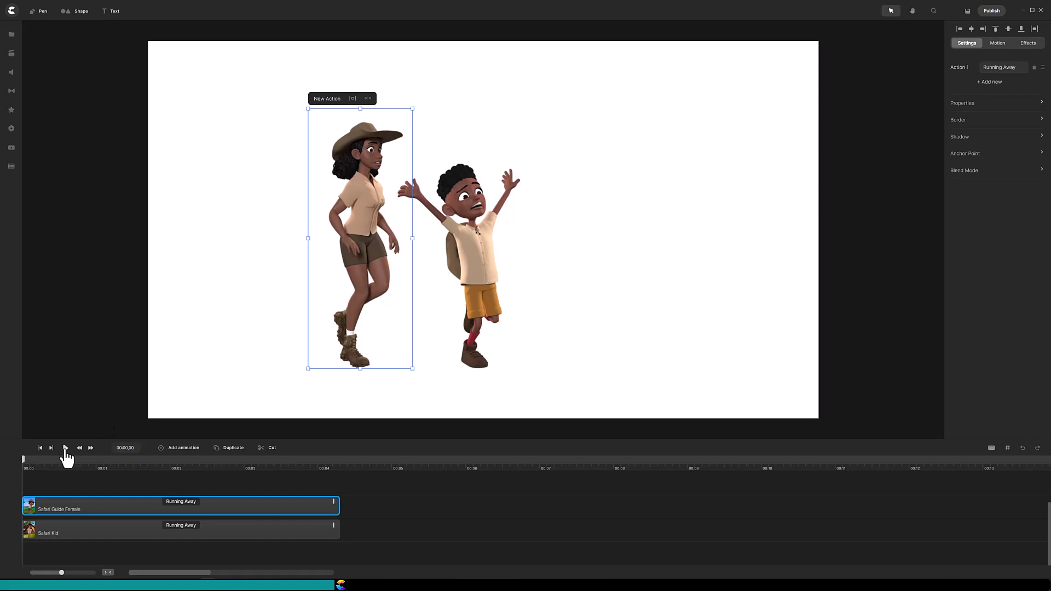
Step: Preview the Running Away animation, rewind, and select both Safari Guide Female and Safari Kid clips
click(65, 448)
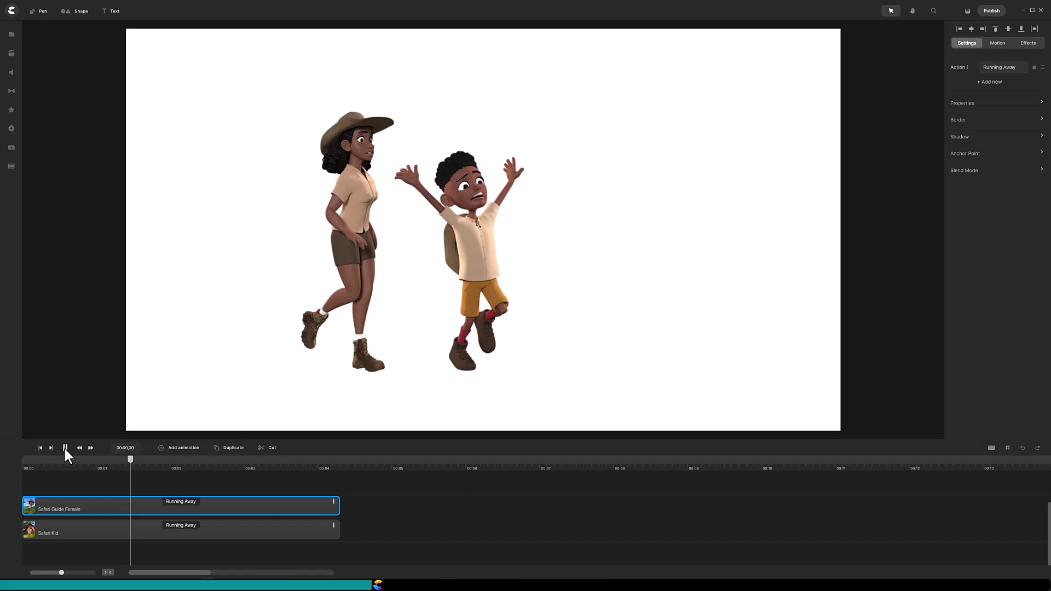
click(65, 448)
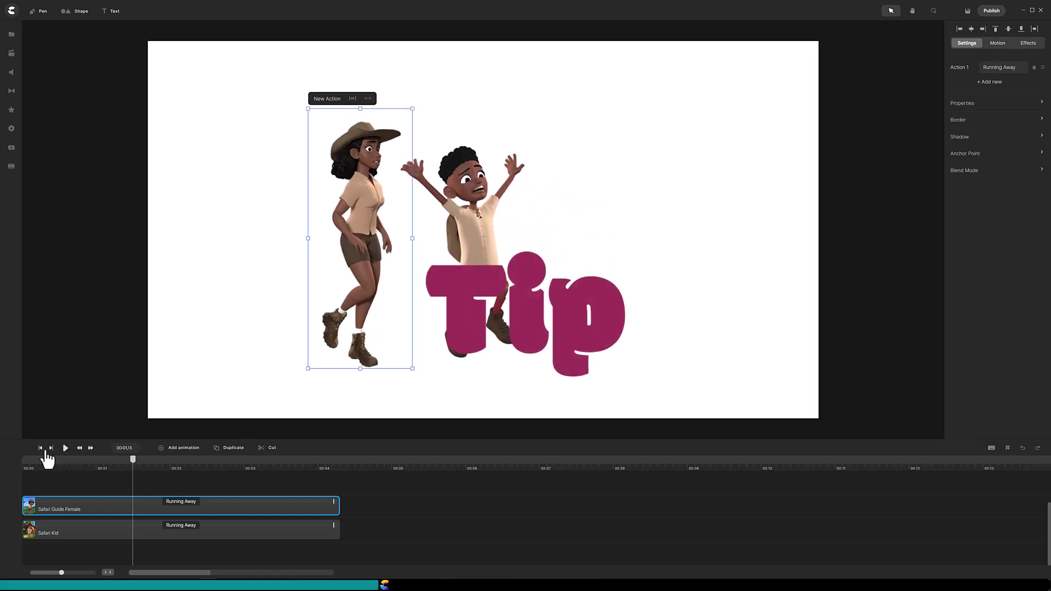
click(40, 448)
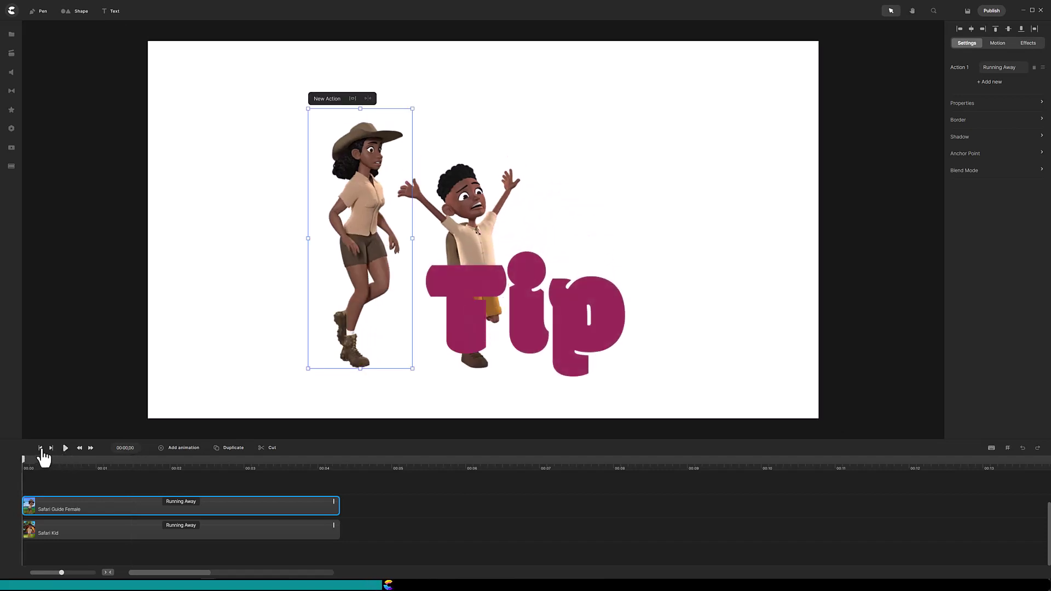
click(358, 529)
shift+click(323, 523)
Step: Group the two safari characters, step one frame forward, and add a Position animation
right_click(313, 506)
click(328, 474)
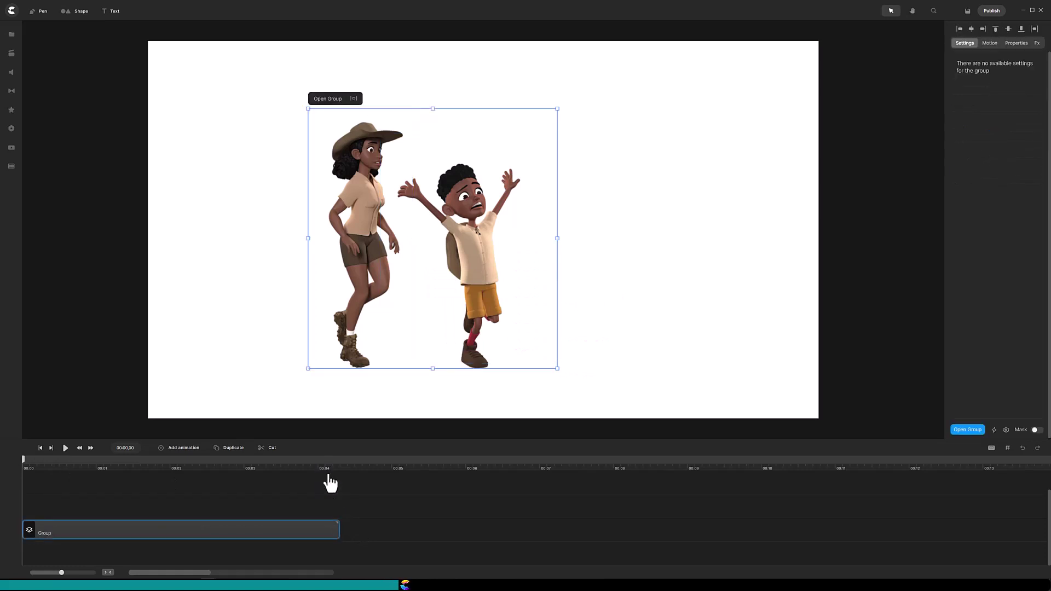
click(90, 448)
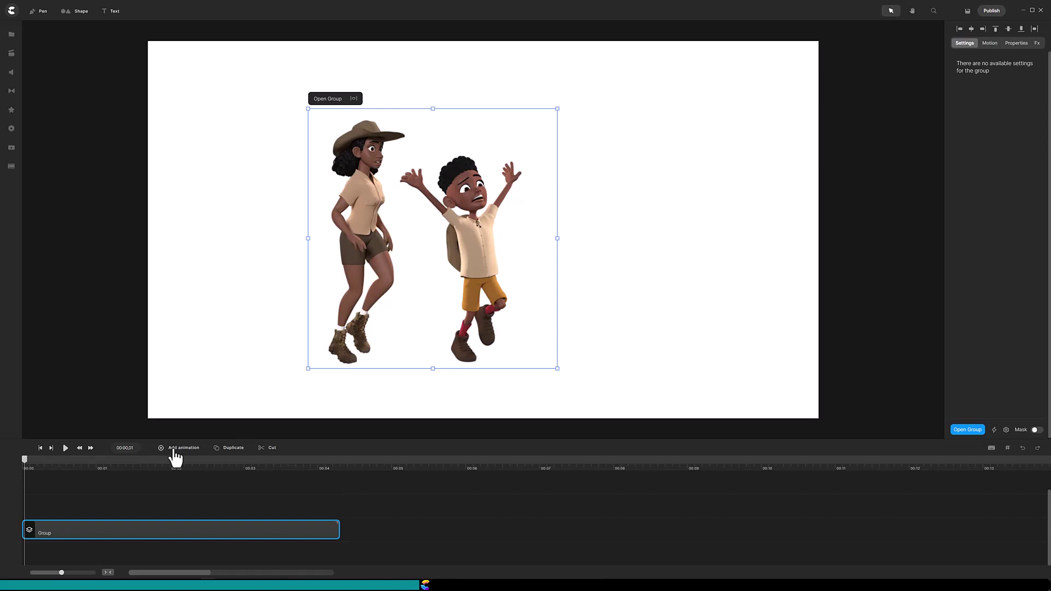
click(176, 456)
click(200, 380)
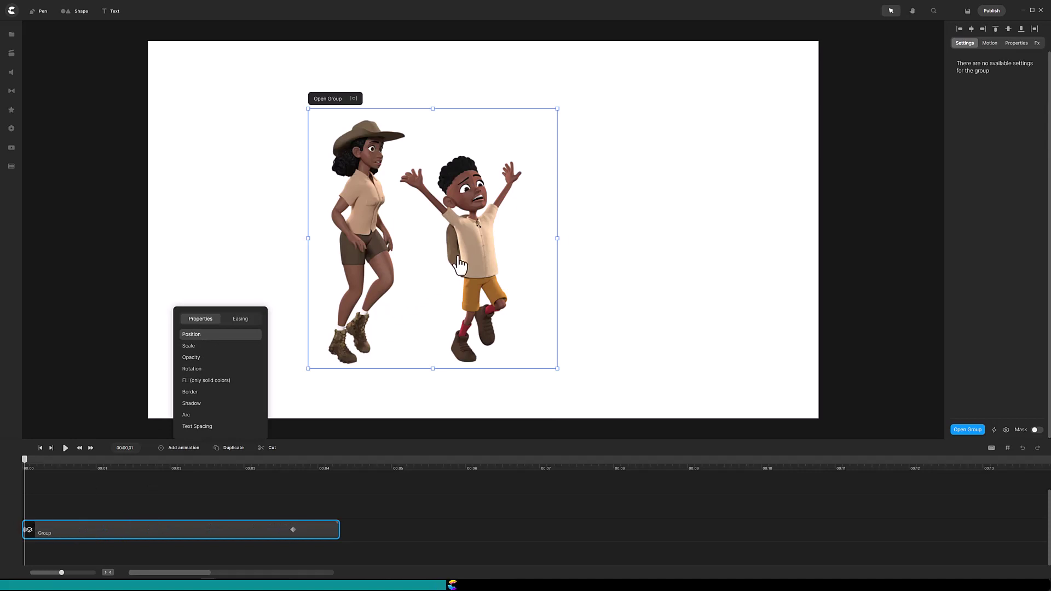
Step: Animate the group sliding from off the left edge to the right of the stage, then preview it
drag(460, 257, 41, 243)
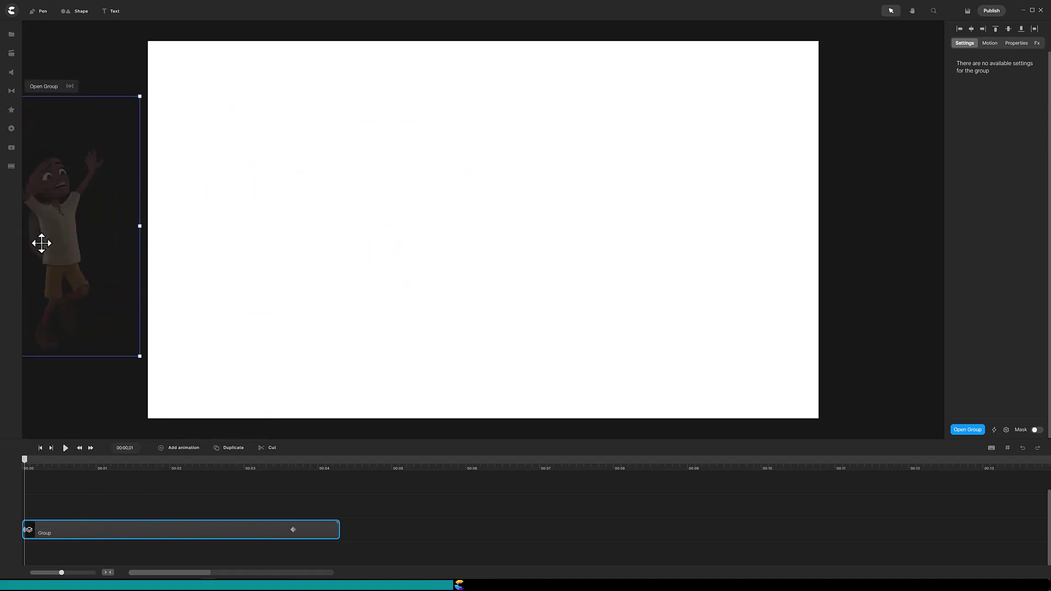
click(293, 529)
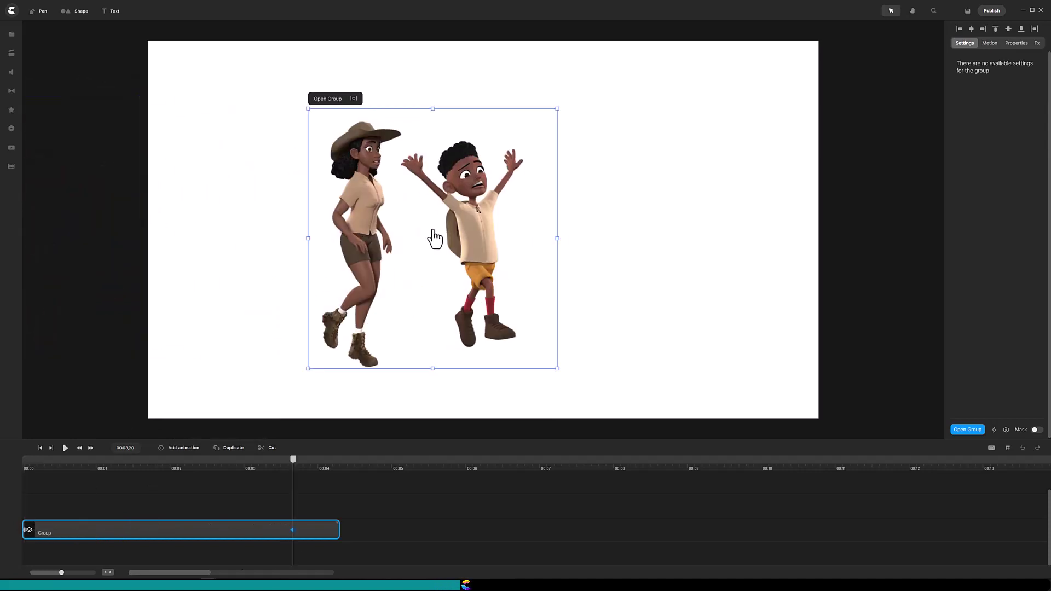
drag(434, 237, 953, 226)
click(40, 449)
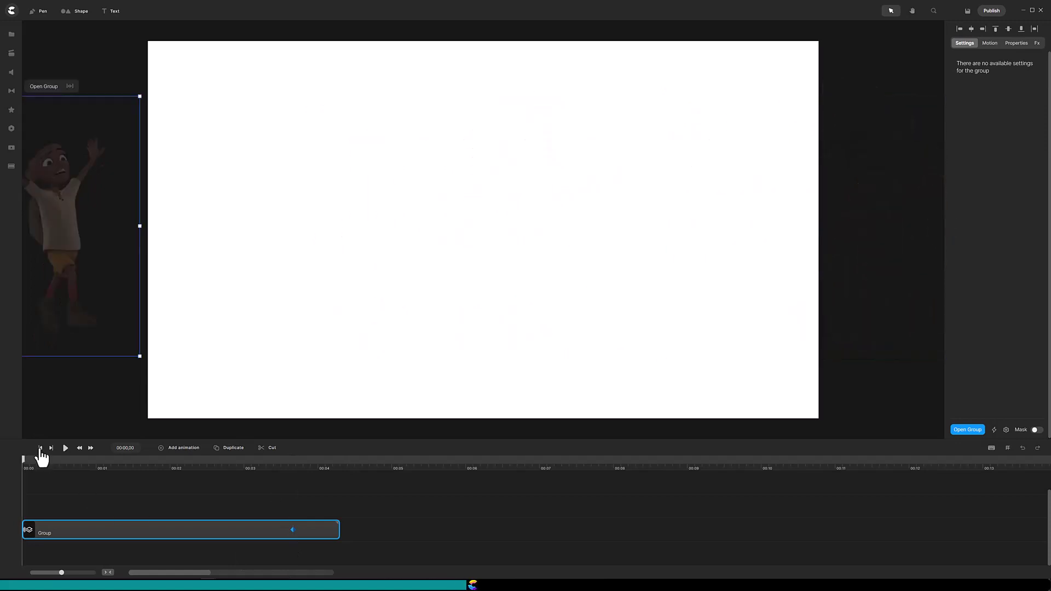
click(65, 449)
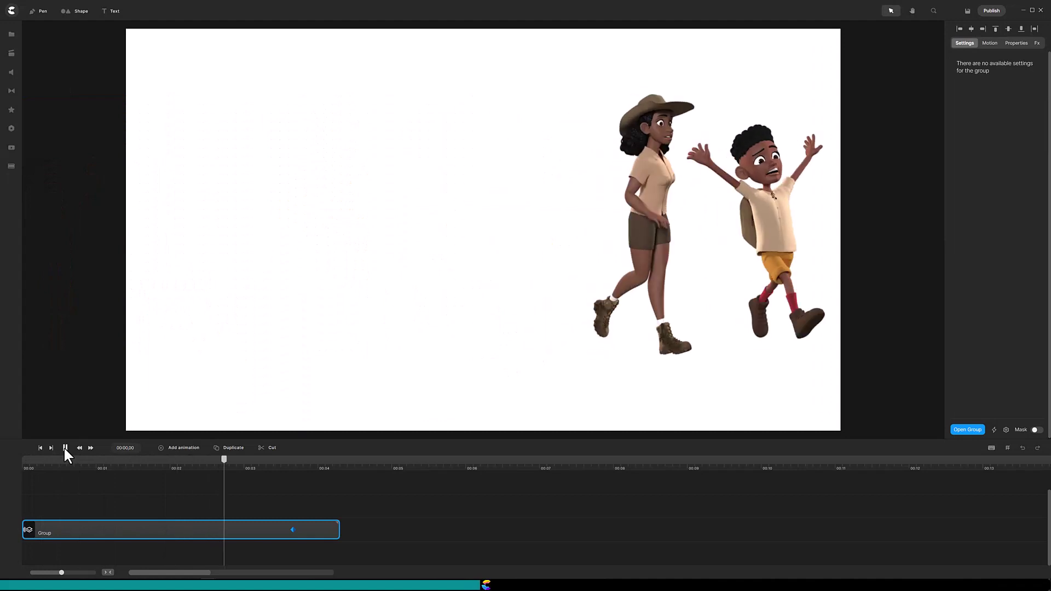
click(65, 448)
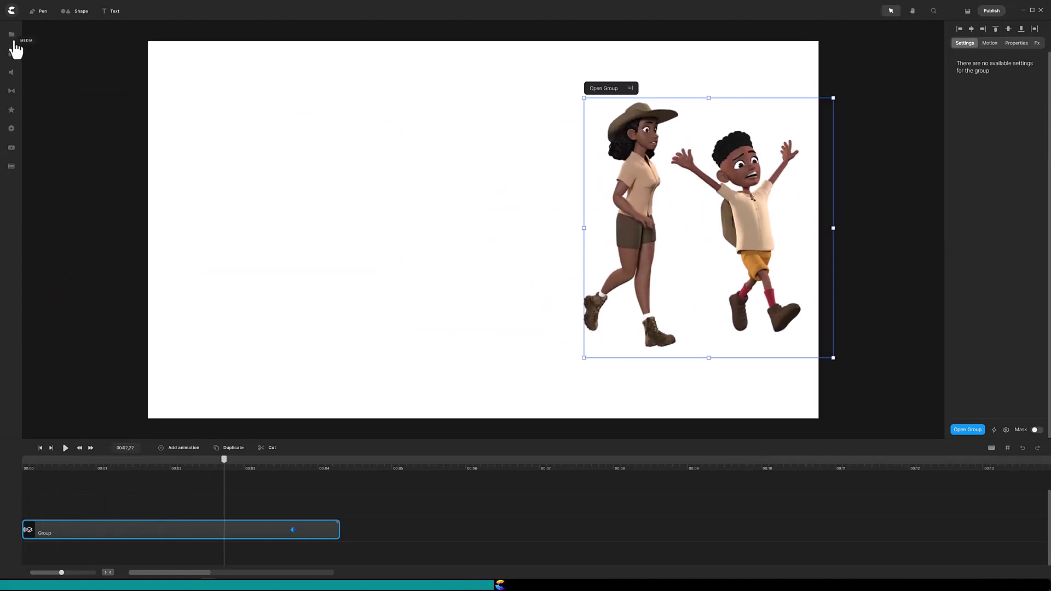
Step: Save the project under the new name 'Bounce'
click(12, 12)
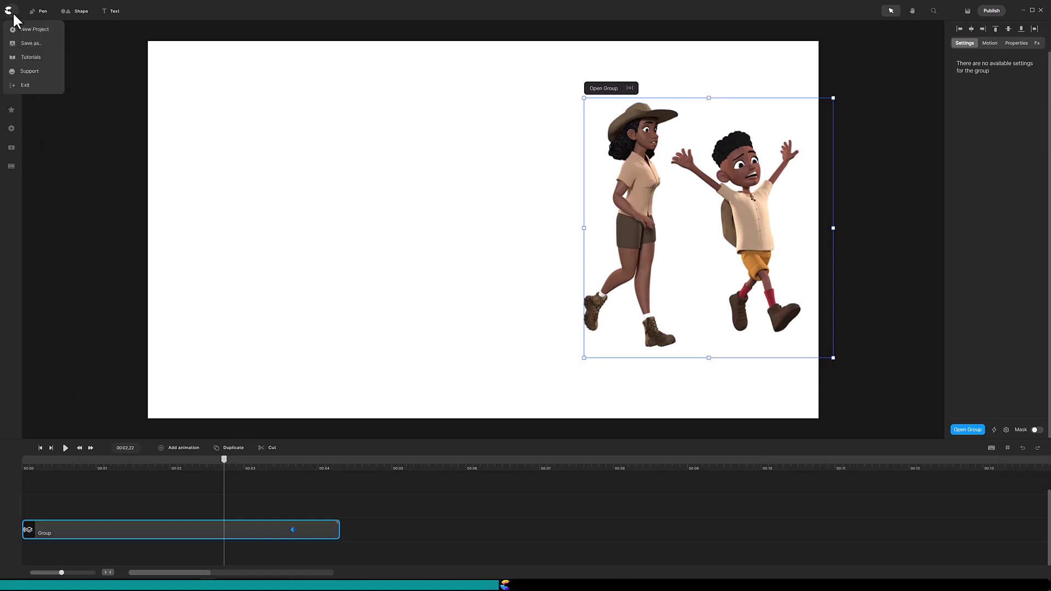
click(29, 43)
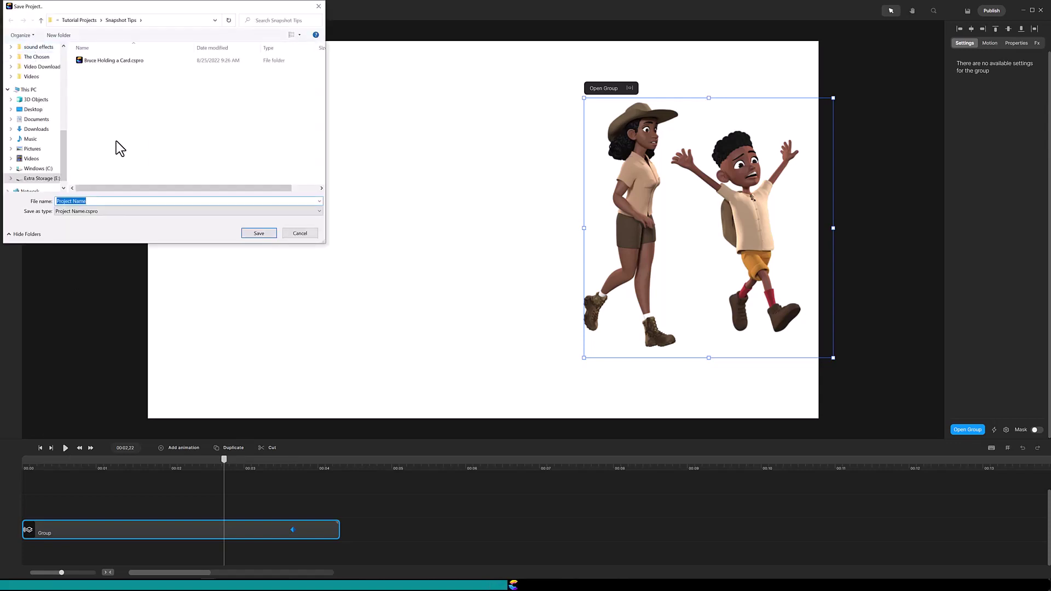
text(Bounce)
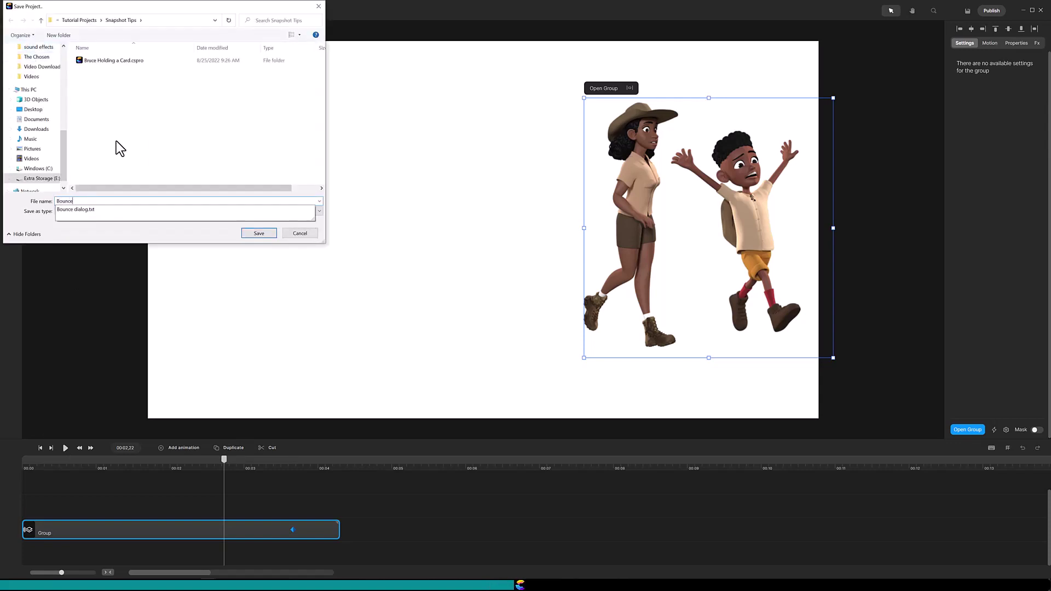
Step: Save the Bounce project, then export it as a transparent MOV named Bounce
click(255, 237)
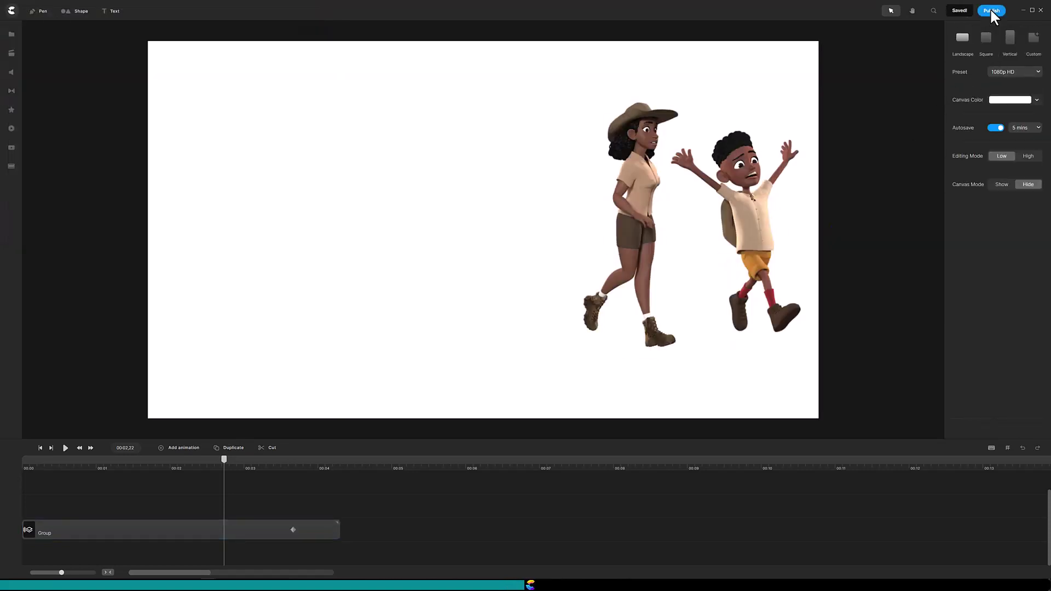
click(992, 11)
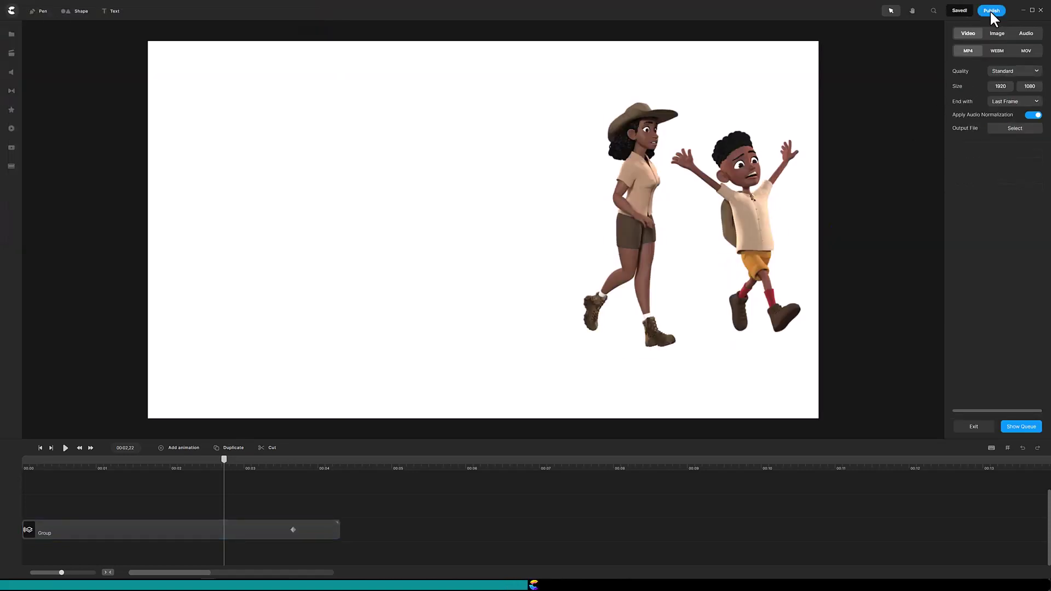
click(1027, 52)
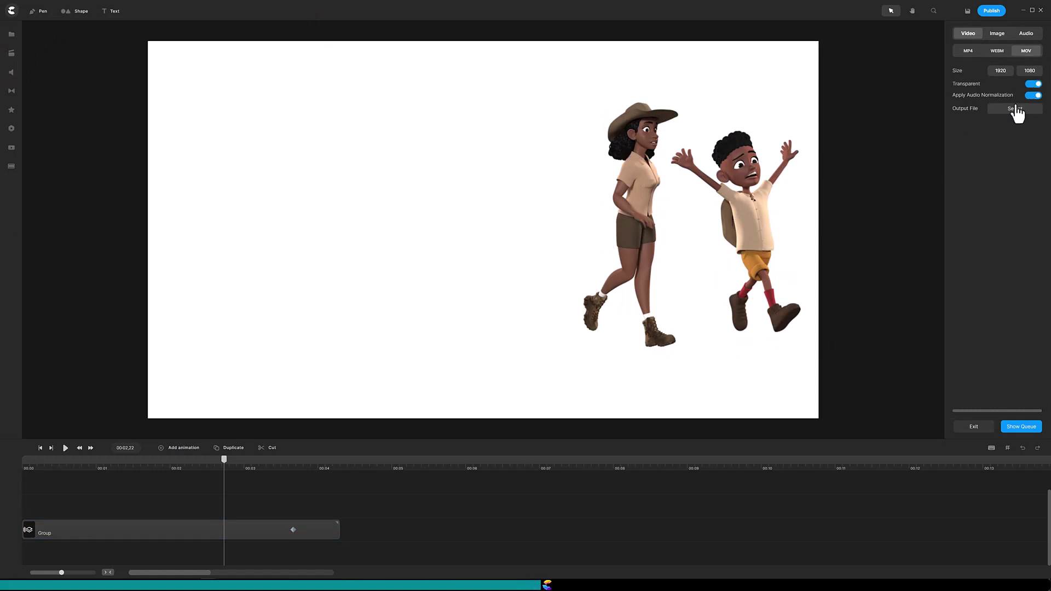
click(1014, 109)
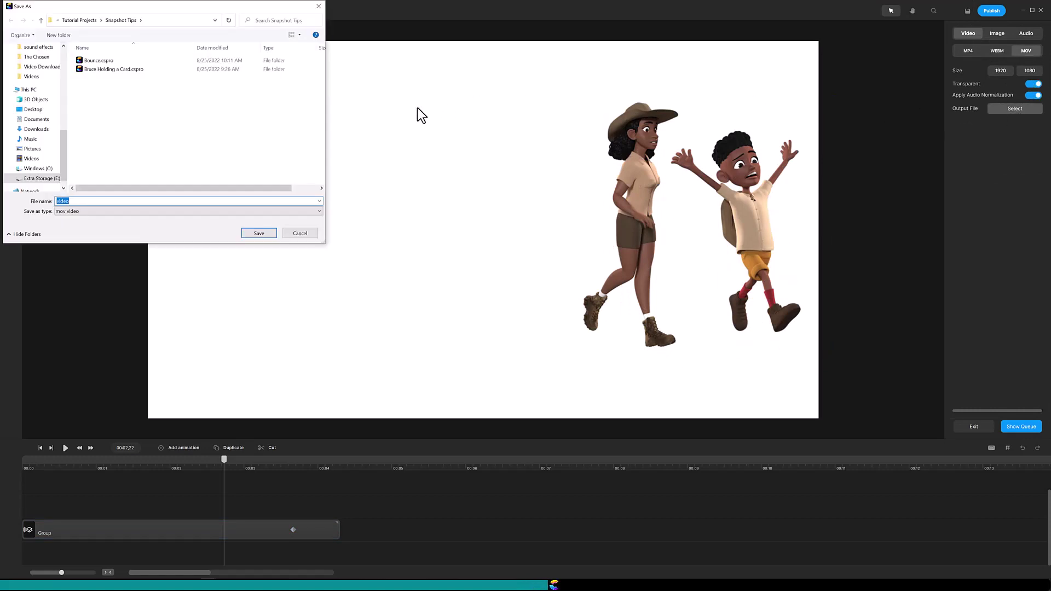
text(Bounce)
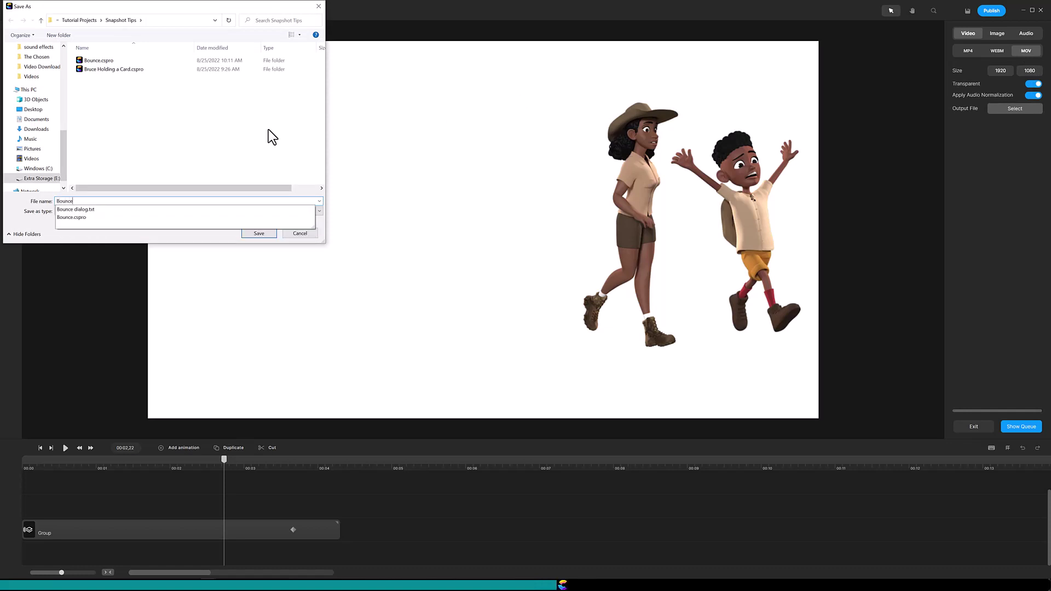
key(Return)
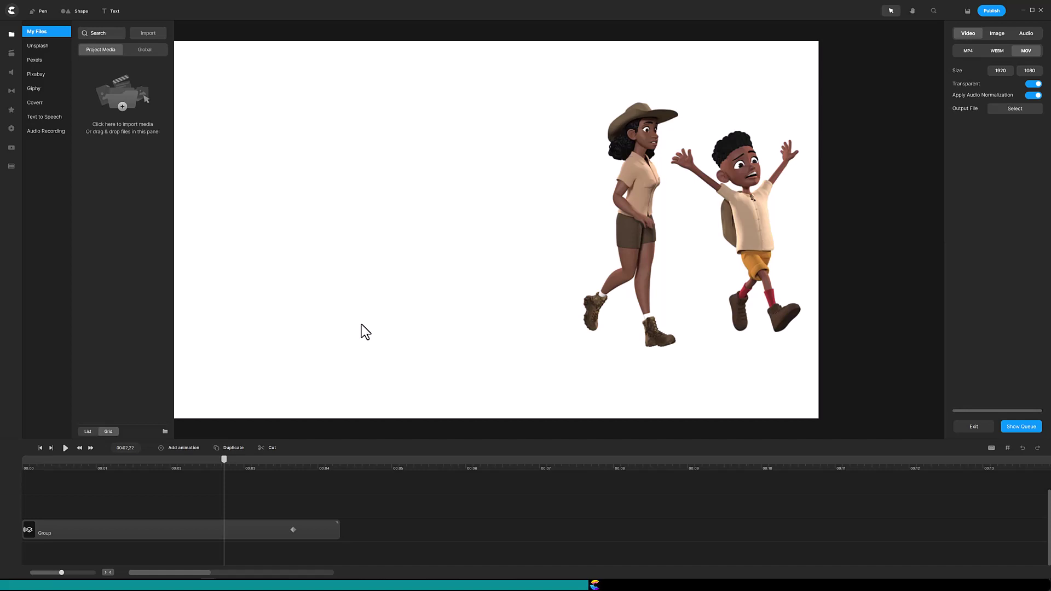
Step: Import Bounce.mov and answer Yes to keep its transparent alpha channel
click(149, 33)
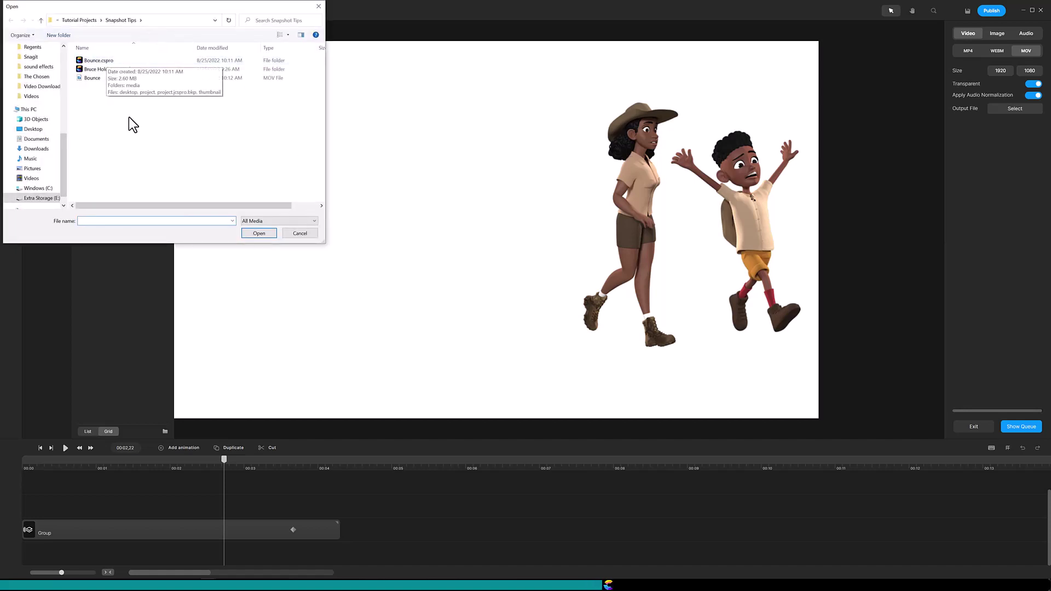
click(95, 79)
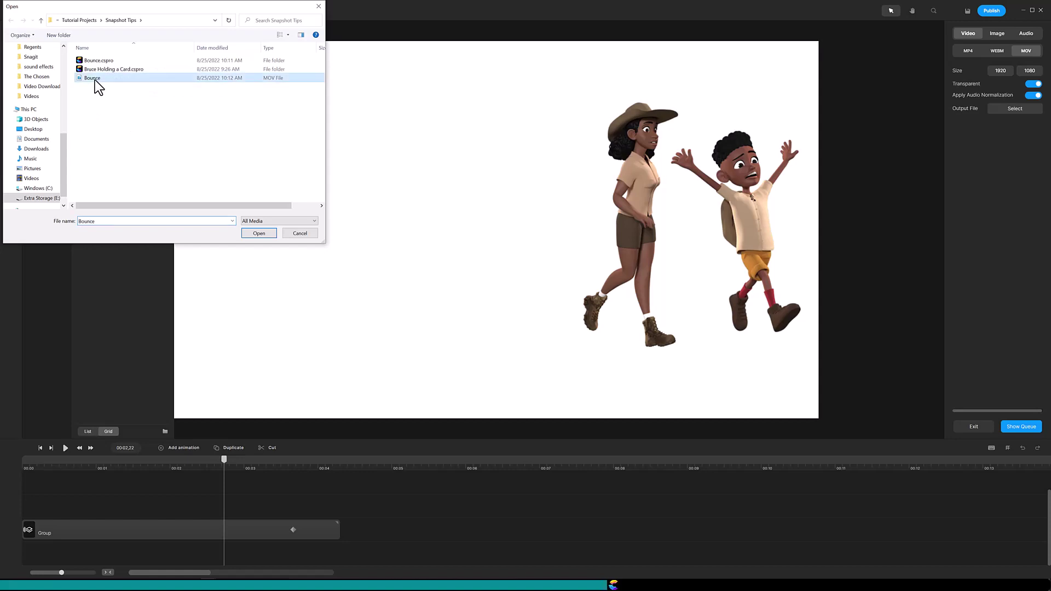
click(259, 233)
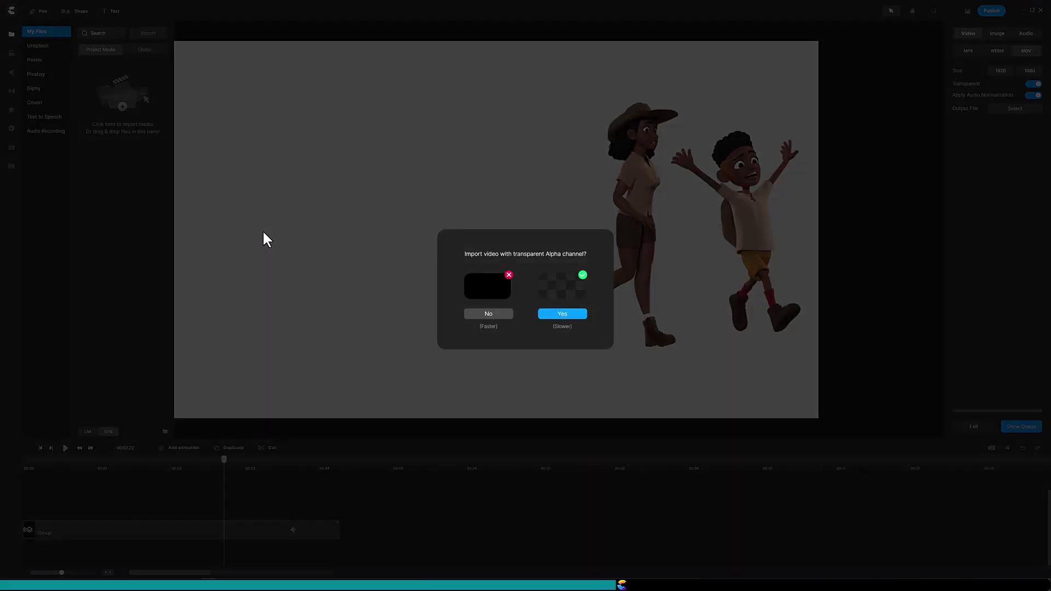
click(558, 314)
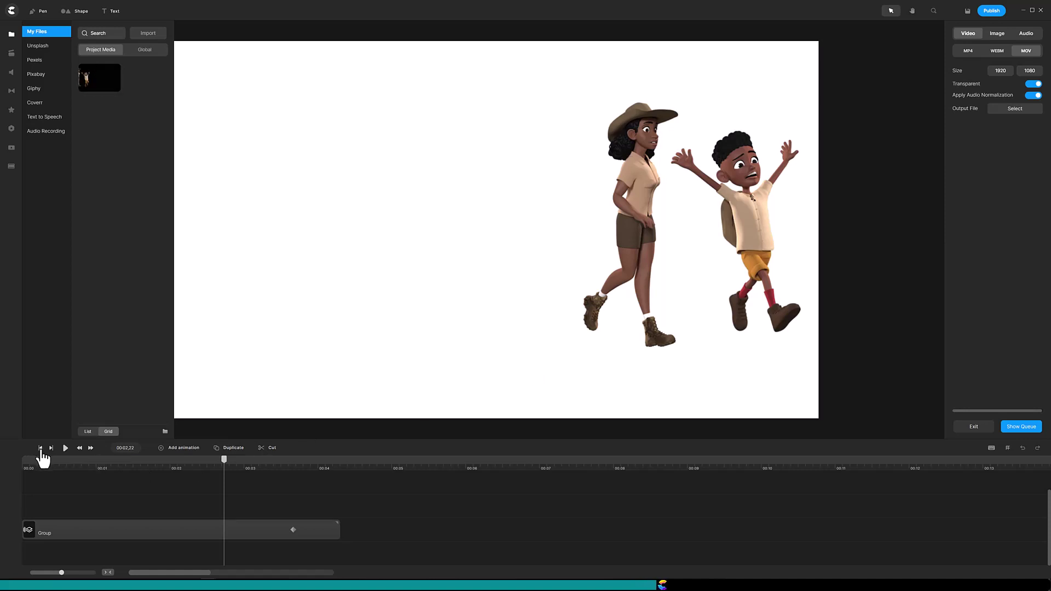
Step: Place the Bounce video on the canvas above the group and play it
click(40, 447)
drag(104, 86, 352, 168)
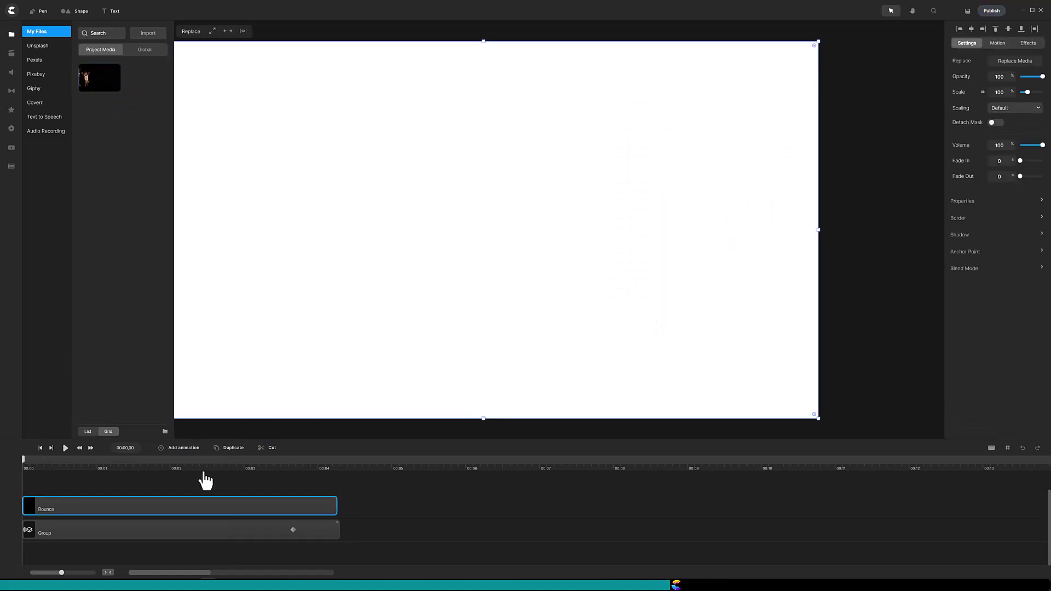
click(65, 448)
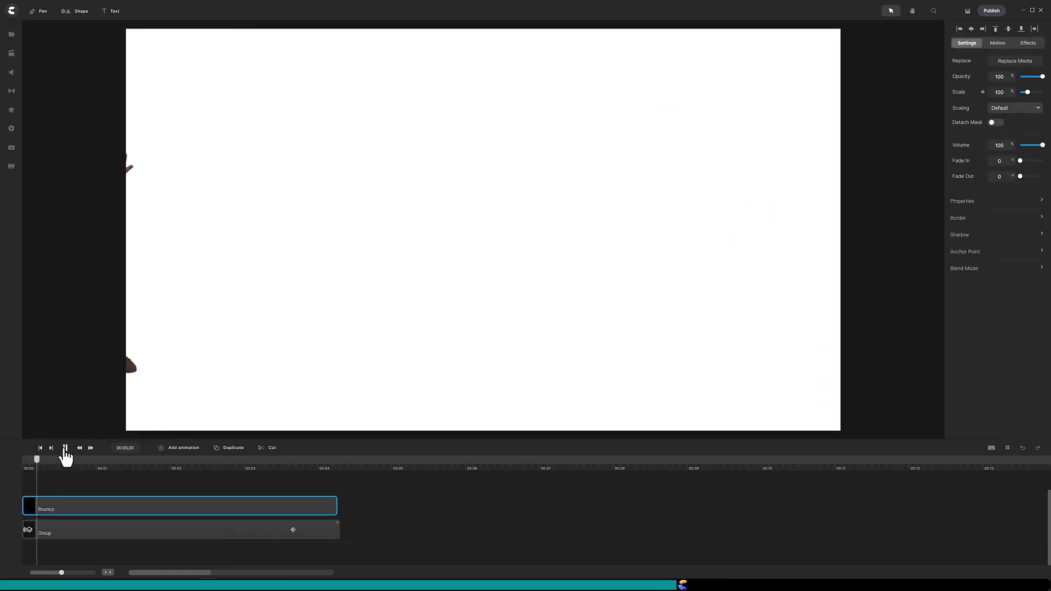
click(65, 447)
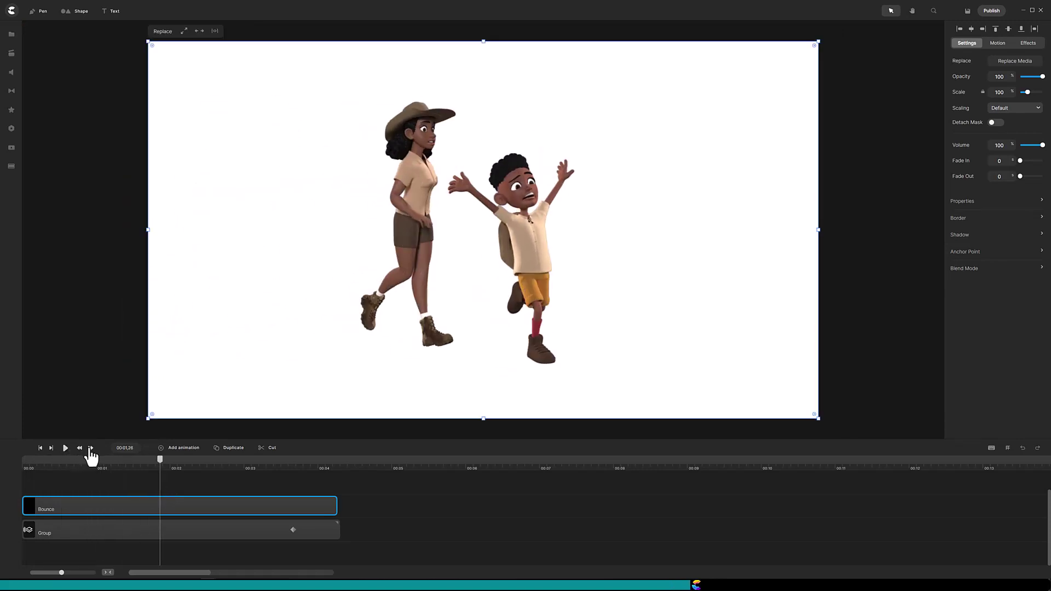
Step: Step the playhead forward three frames, then set it back to 00:01,25
click(90, 448)
click(90, 448)
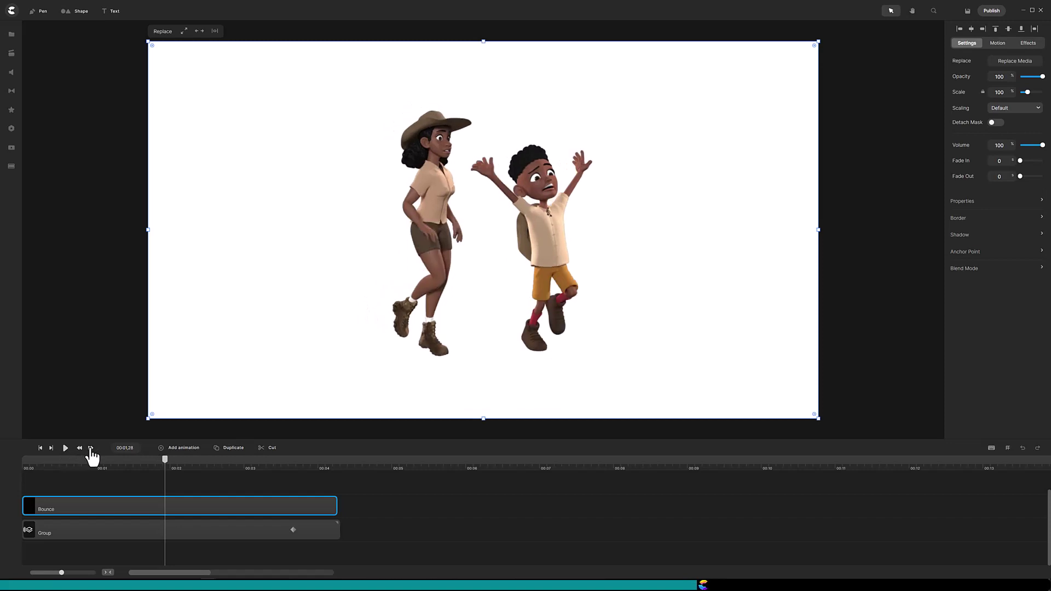
click(90, 448)
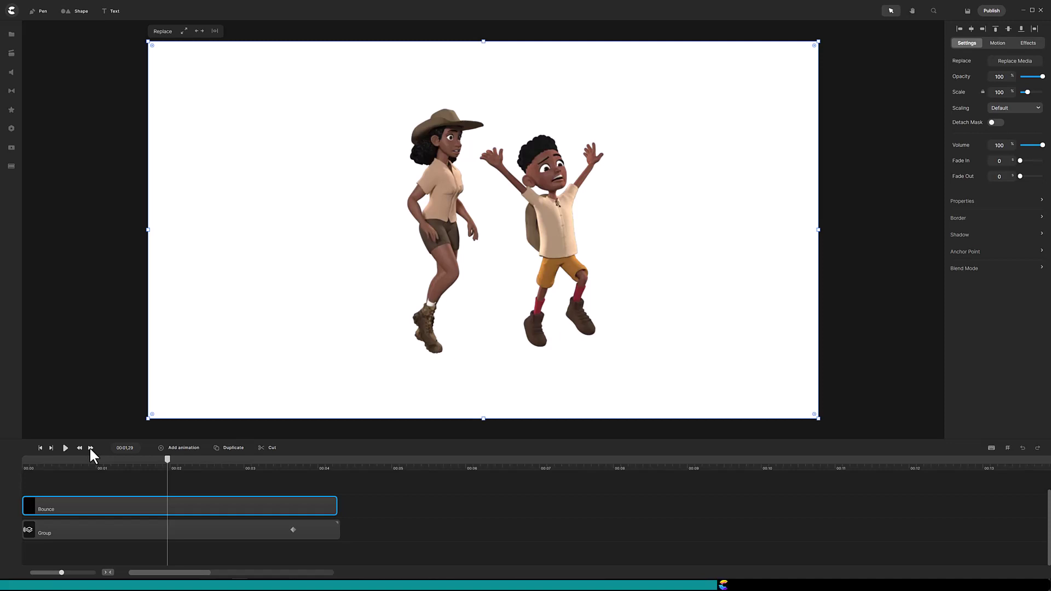
drag(167, 468, 160, 468)
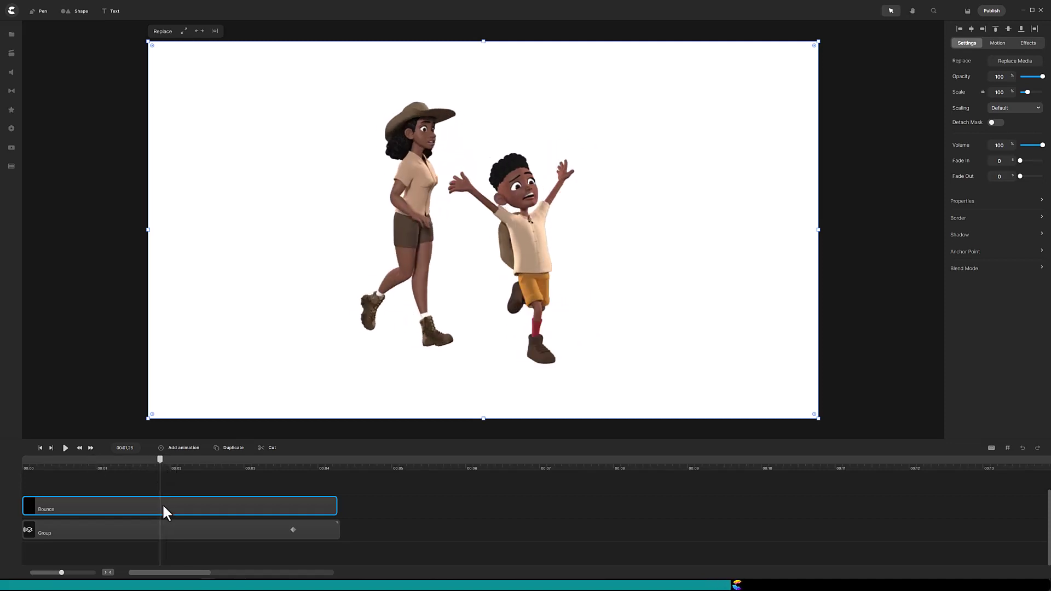
Step: Delete the original Group clip, move the playhead to about 00:01,22, and select the Bounce clip
click(171, 537)
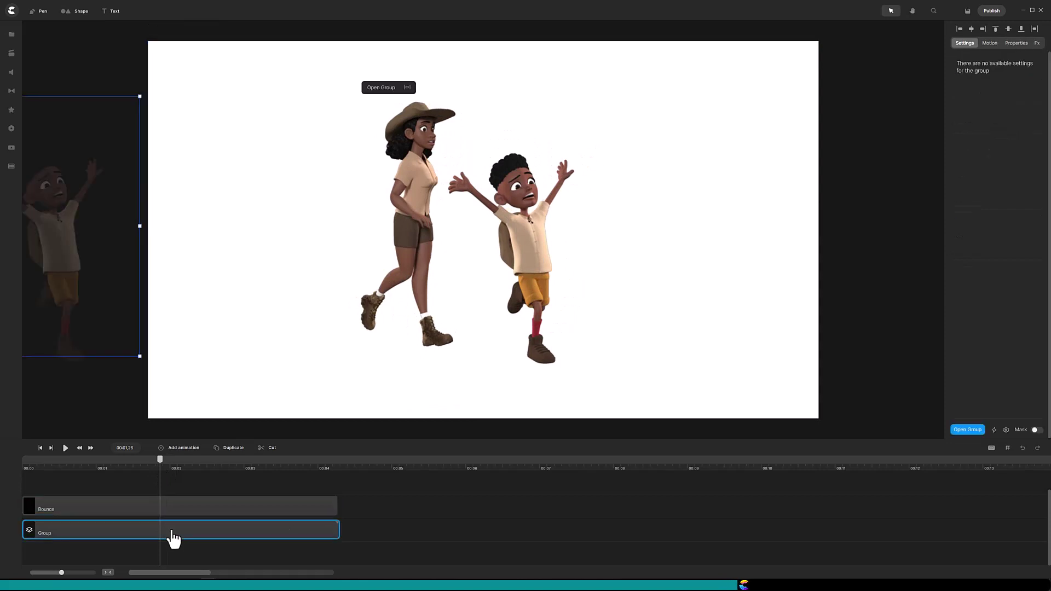
key(Delete)
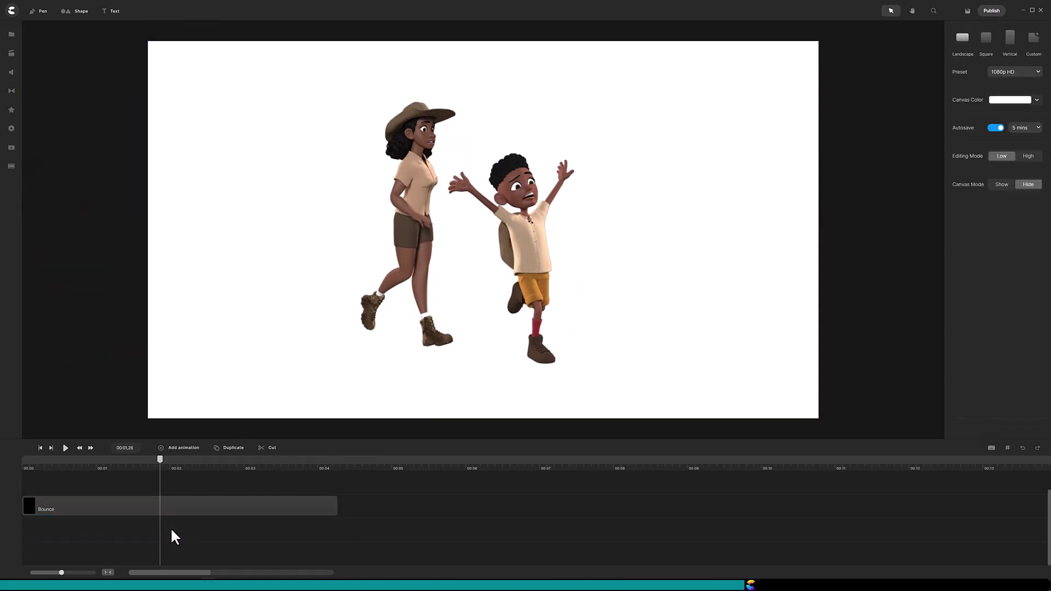
mouse_move(164, 468)
mouse_down()
mouse_move(146, 476)
mouse_move(159, 479)
mouse_up()
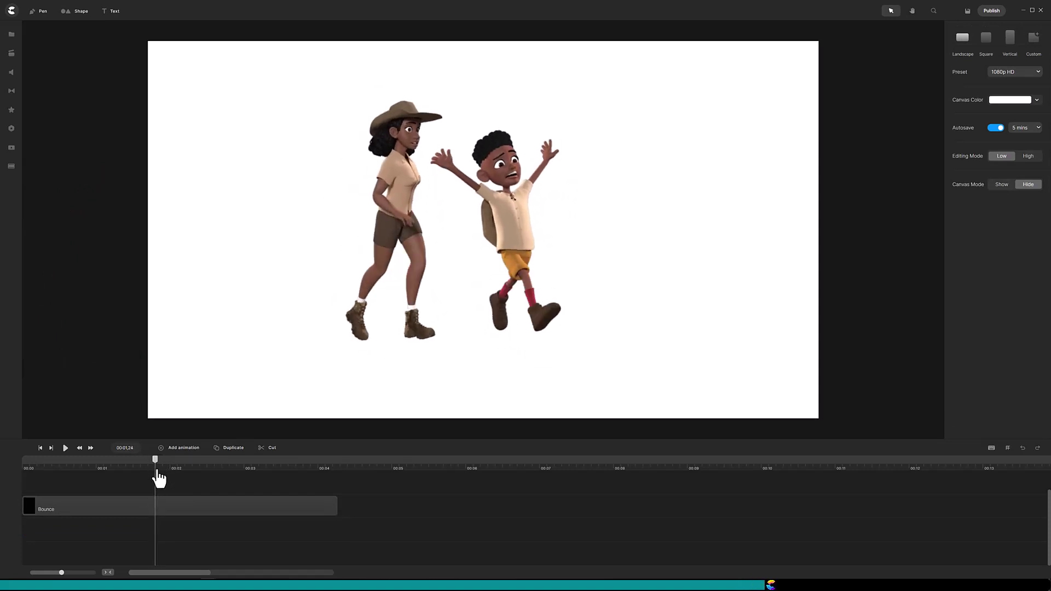
click(160, 505)
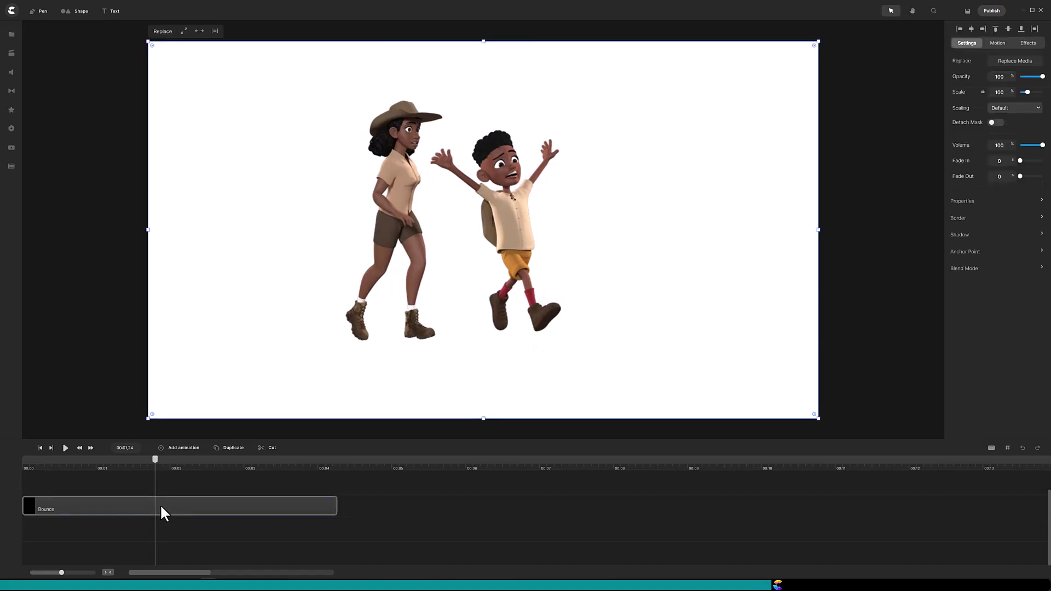
Step: Take a snapshot of the current Bounce frame and place it on the canvas
right_click(160, 506)
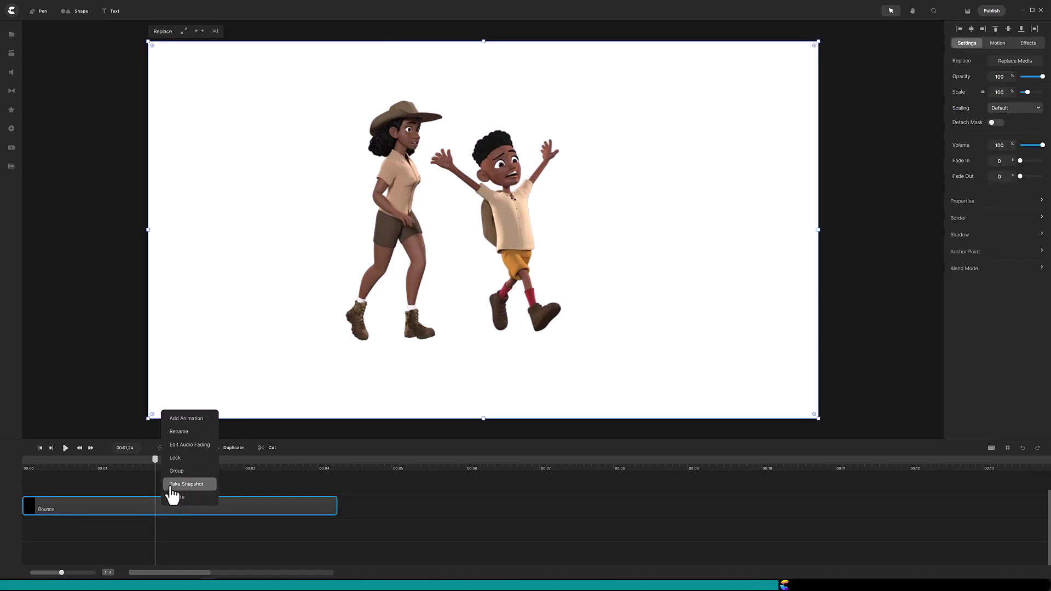
click(171, 485)
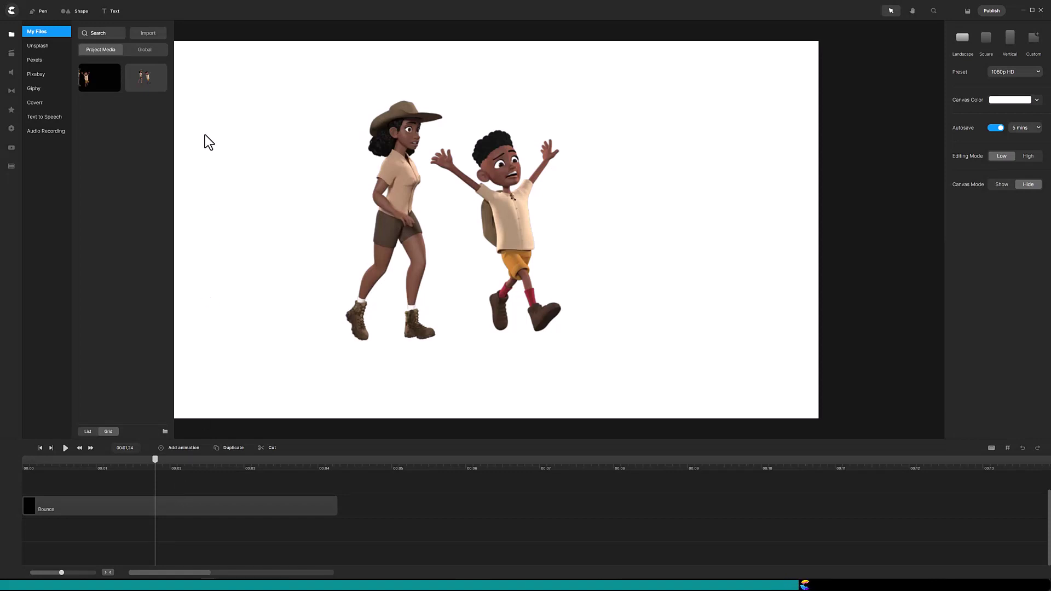
drag(156, 93, 288, 118)
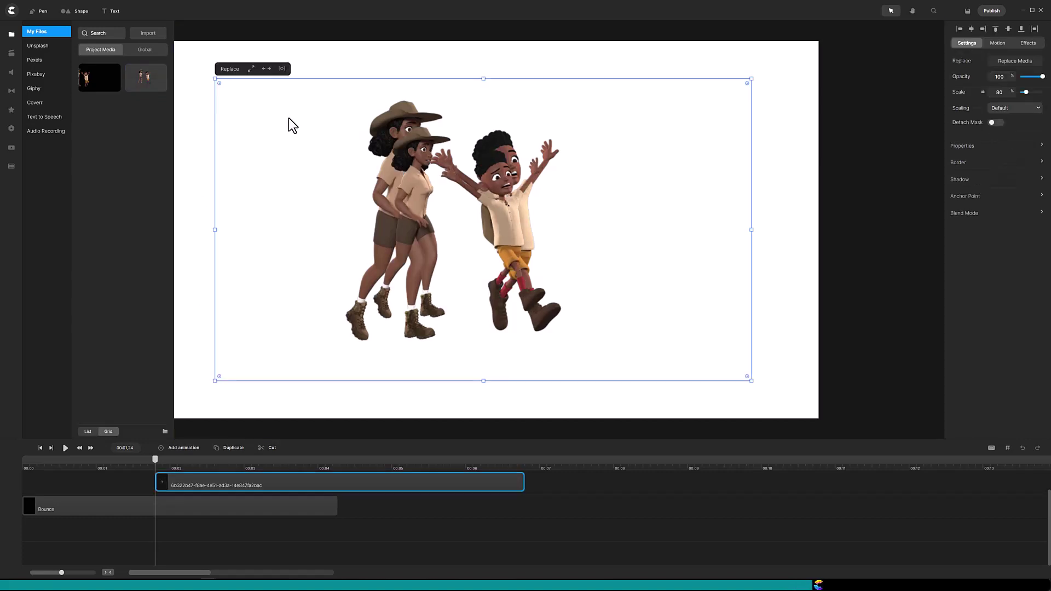
Step: Set the snapshot image's scale to 100 so it matches the characters
double_click(1000, 93)
text(100)
key(Return)
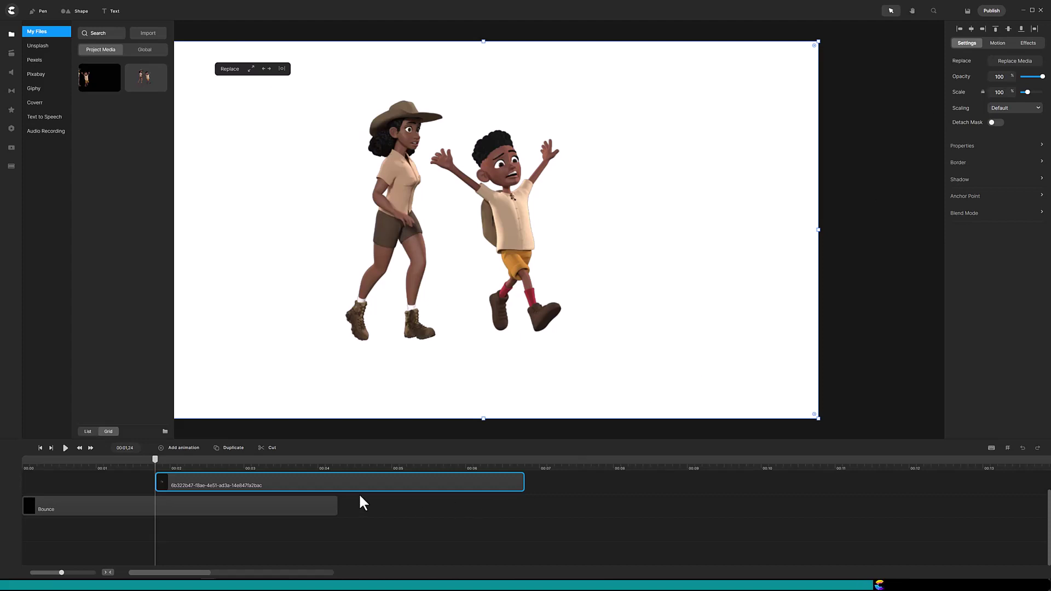
Step: Cut Bounce at 00:01,24, move its second part to about 00:07, and slot the snapshot between
click(272, 507)
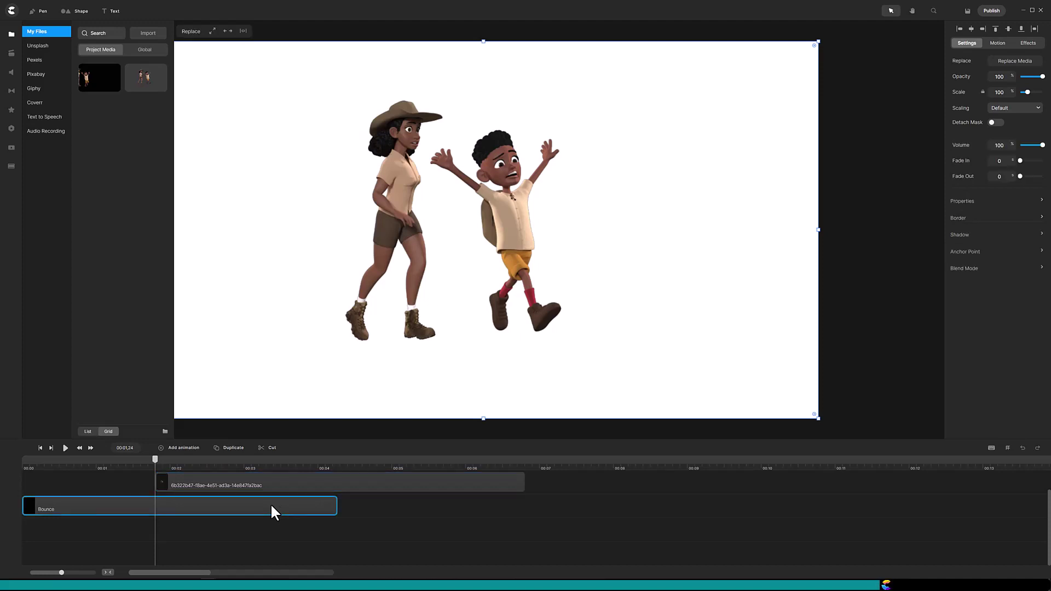
click(271, 449)
drag(268, 510, 605, 505)
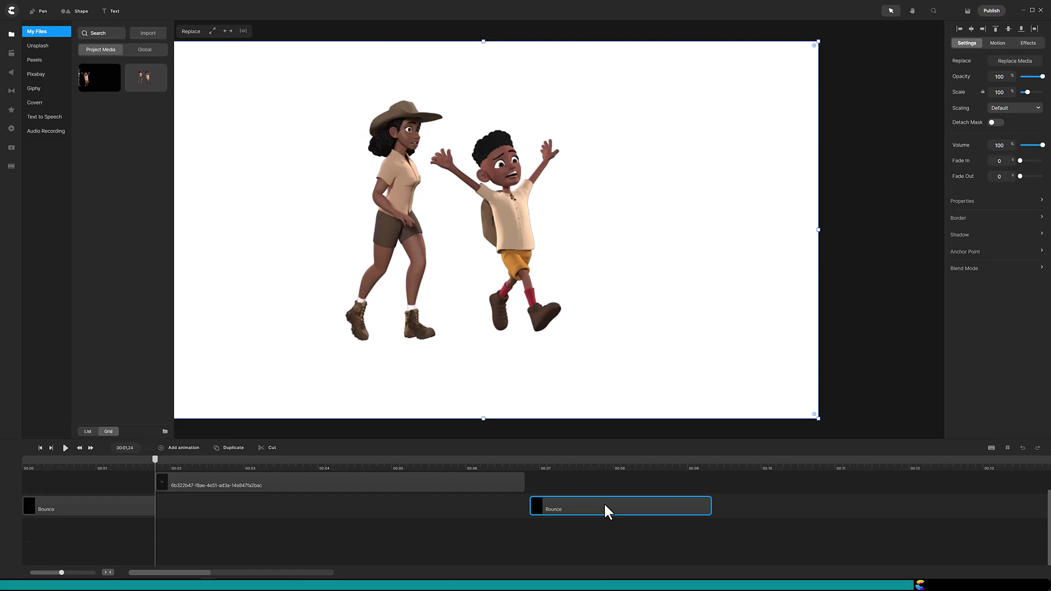
drag(478, 485, 532, 507)
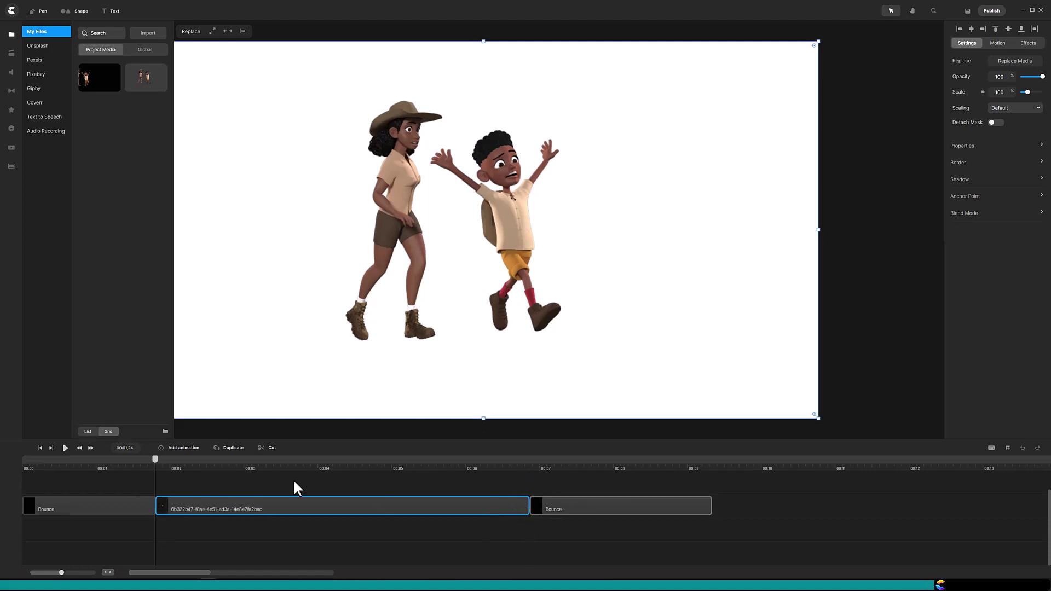
click(52, 450)
click(65, 448)
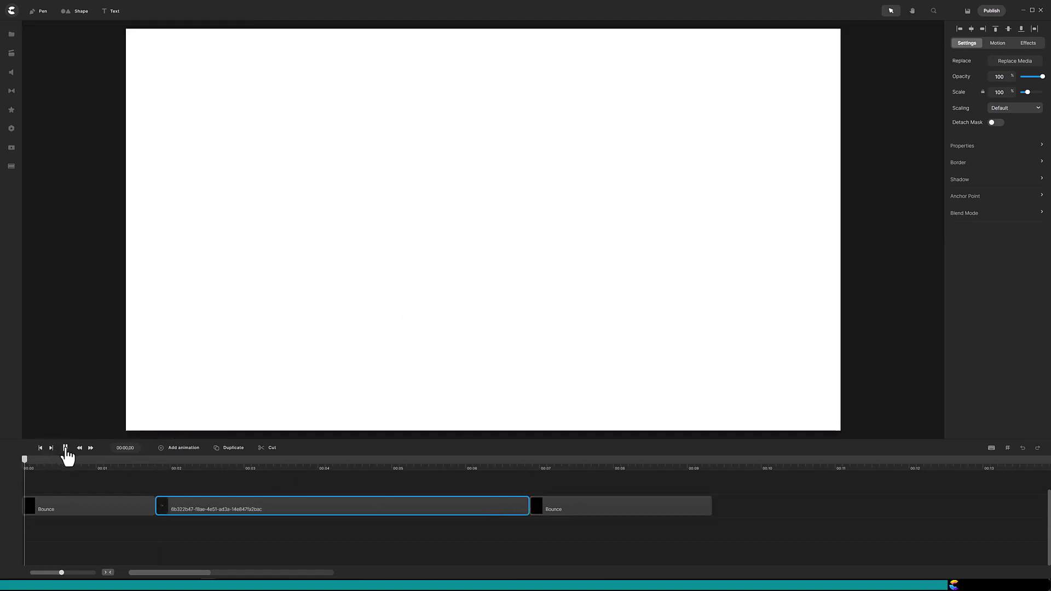